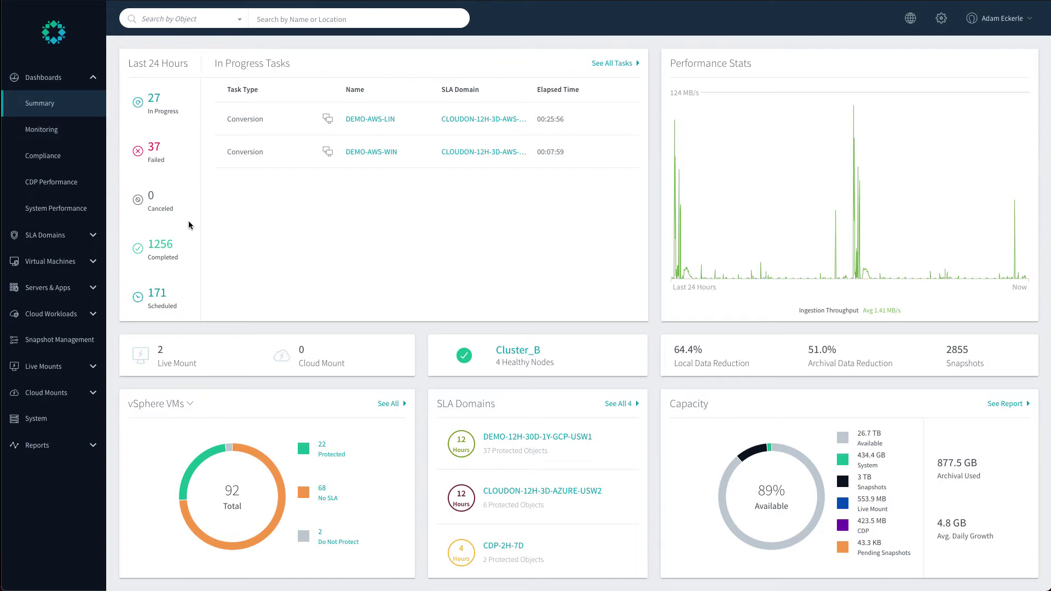
# Step: Expand SLA Domains in the sidebar and open the Local Domains list
pyautogui.click(94, 236)
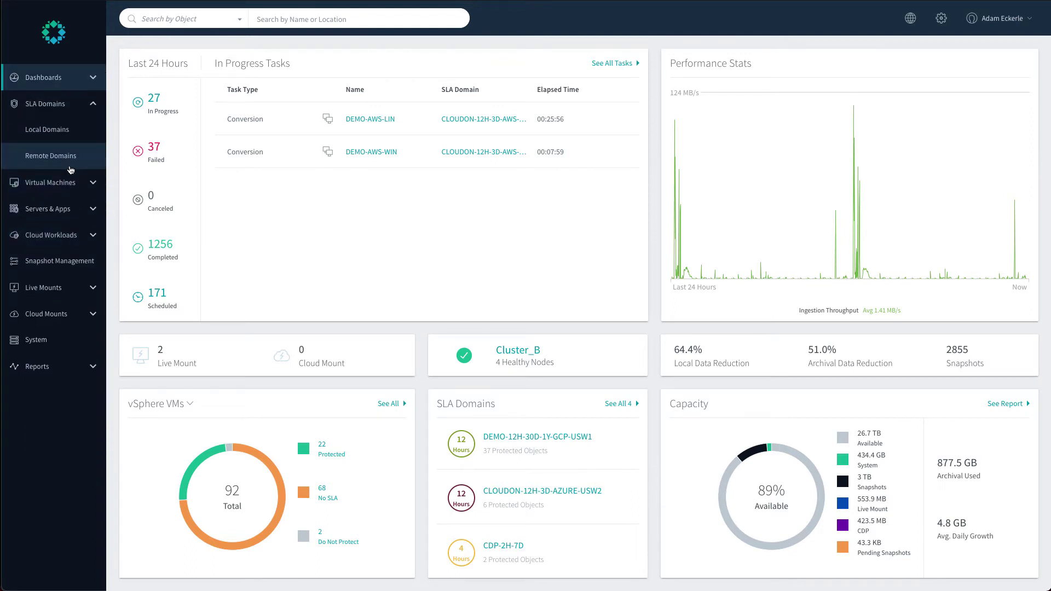
pyautogui.click(62, 137)
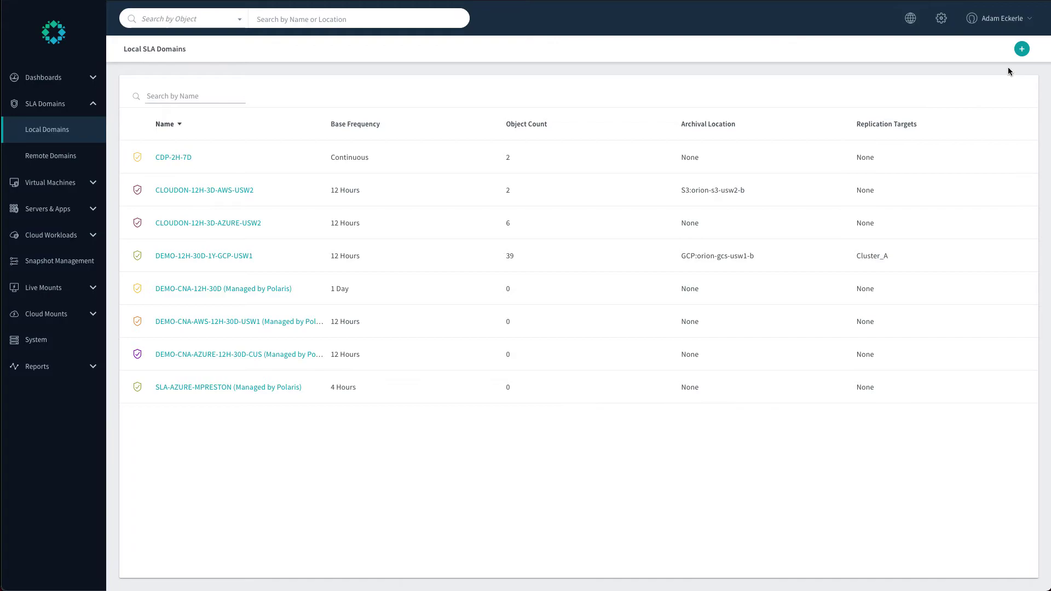
# Step: Start a new SLA domain and enter DEMO-AE as its name
pyautogui.click(1021, 50)
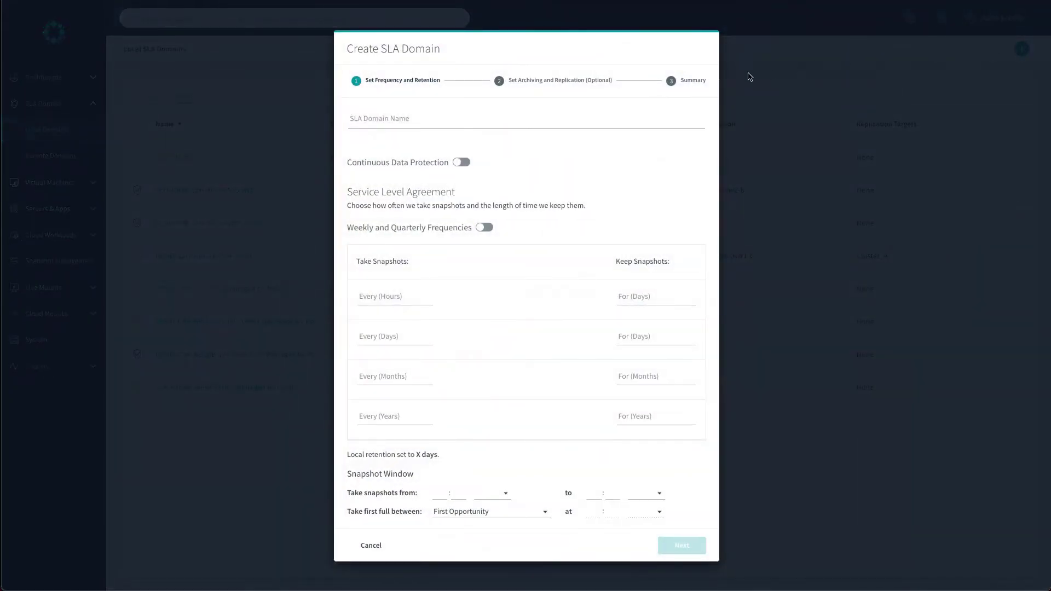
pyautogui.click(465, 119)
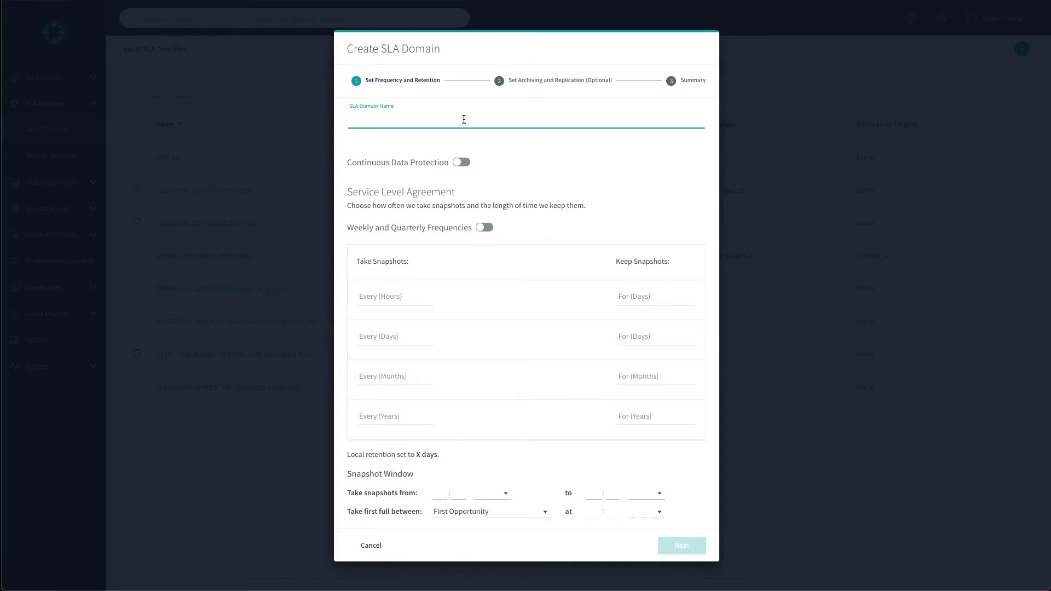
pyautogui.write('DEMO-AE')
pyautogui.click(435, 188)
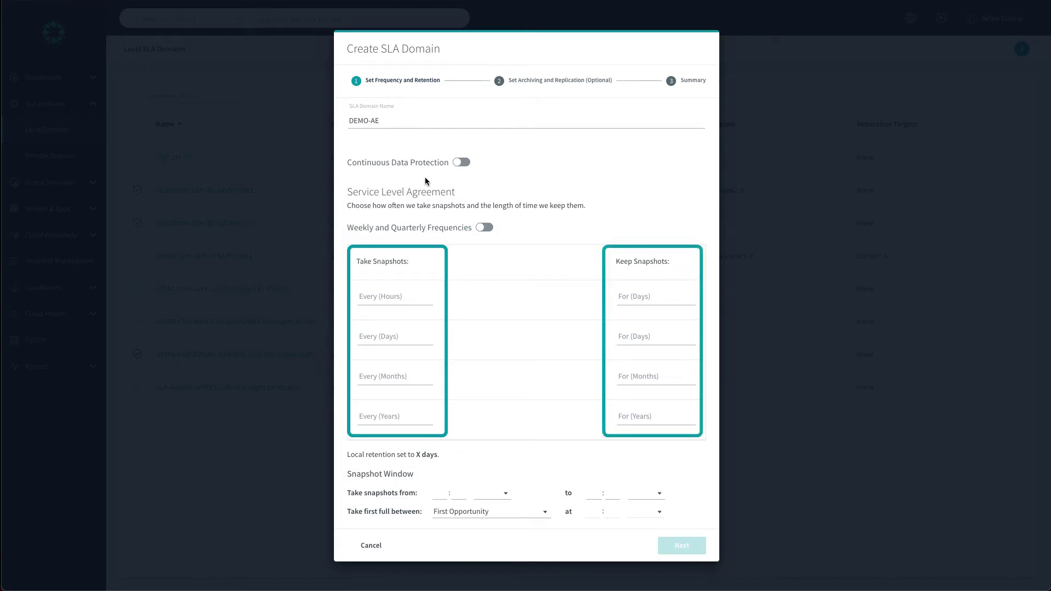
# Step: Take snapshots every 4 hours kept 3 days, and every 1 day kept 14 days
pyautogui.click(390, 303)
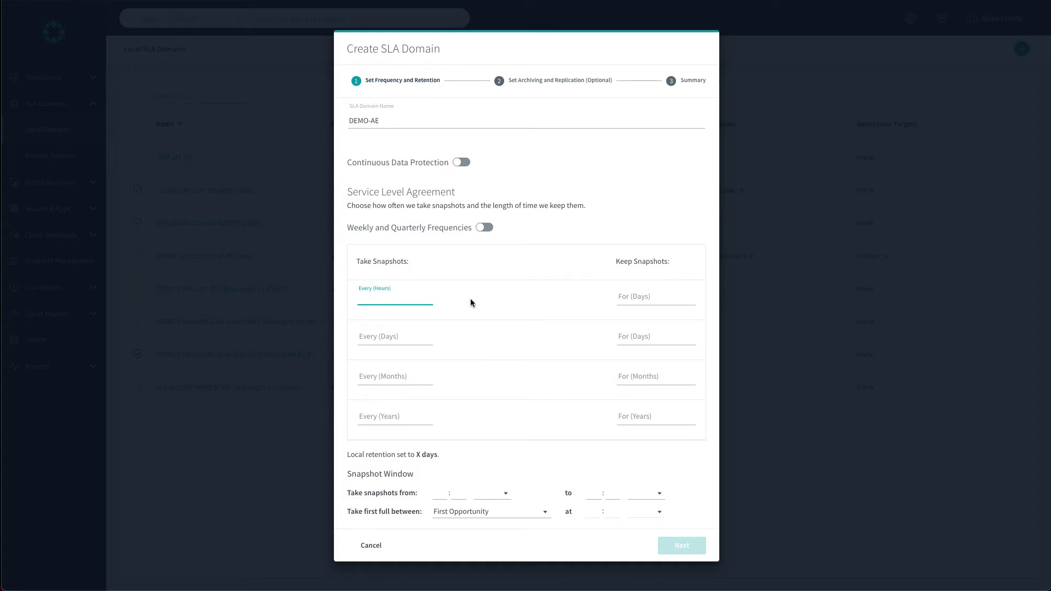
pyautogui.write('4')
pyautogui.click(622, 297)
pyautogui.write('3')
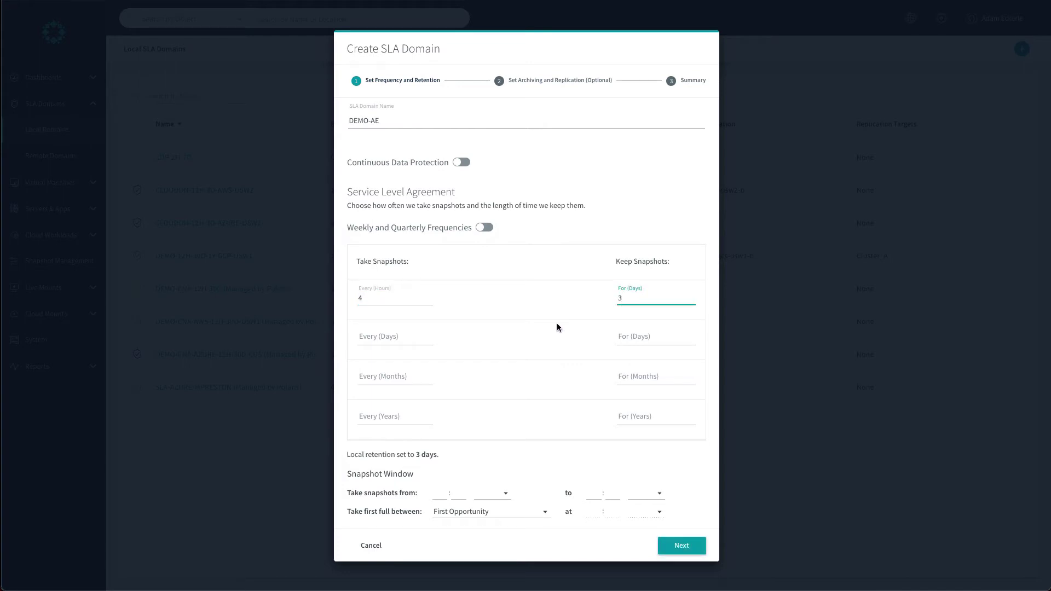
pyautogui.click(428, 336)
pyautogui.write('1')
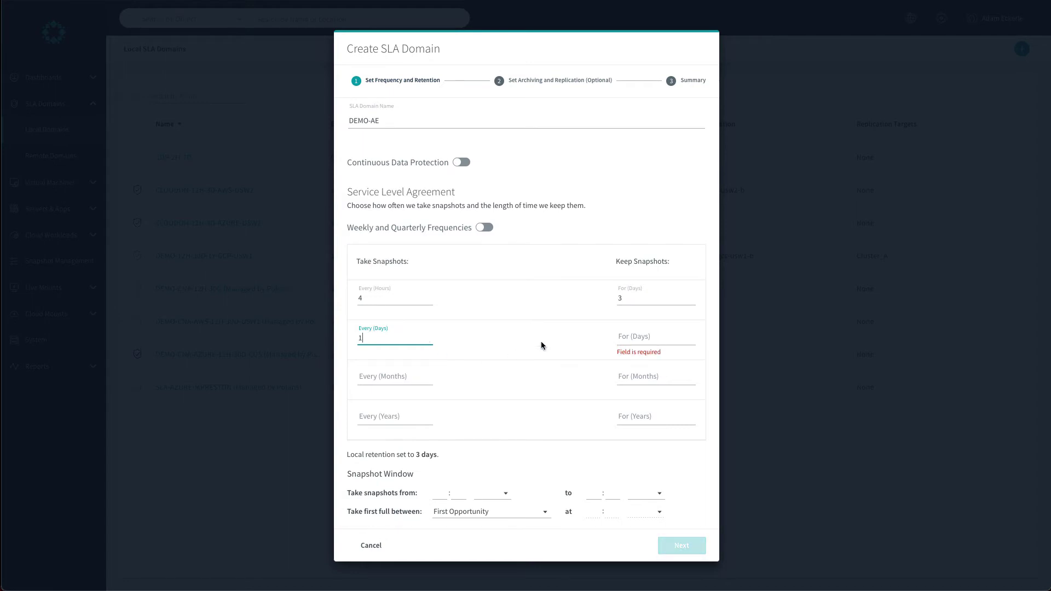
pyautogui.click(633, 338)
pyautogui.write('14')
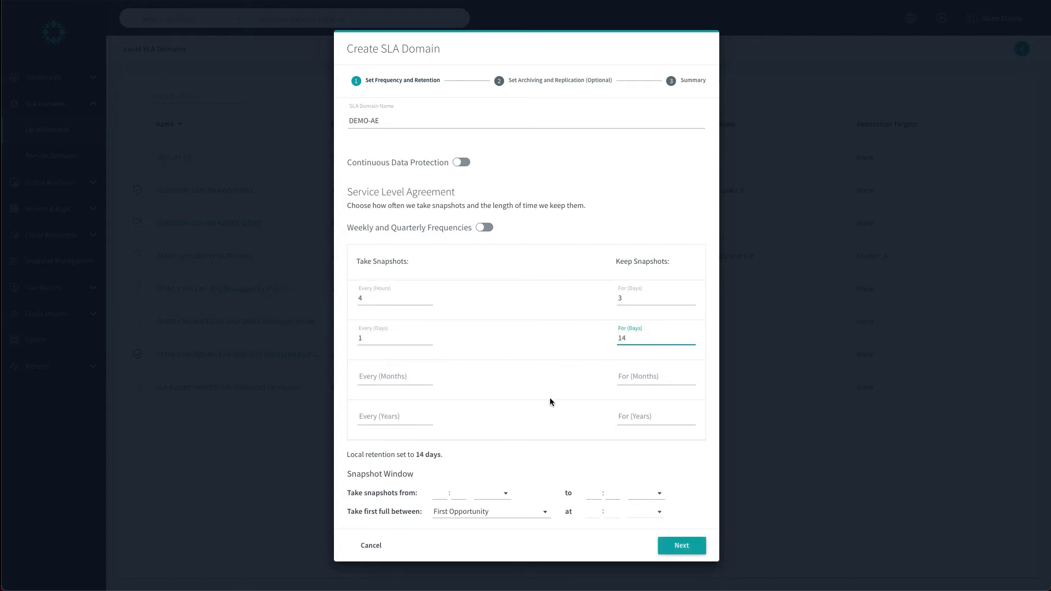
# Step: Take monthly snapshots kept 12 months and yearly snapshots kept 7 years
pyautogui.click(408, 372)
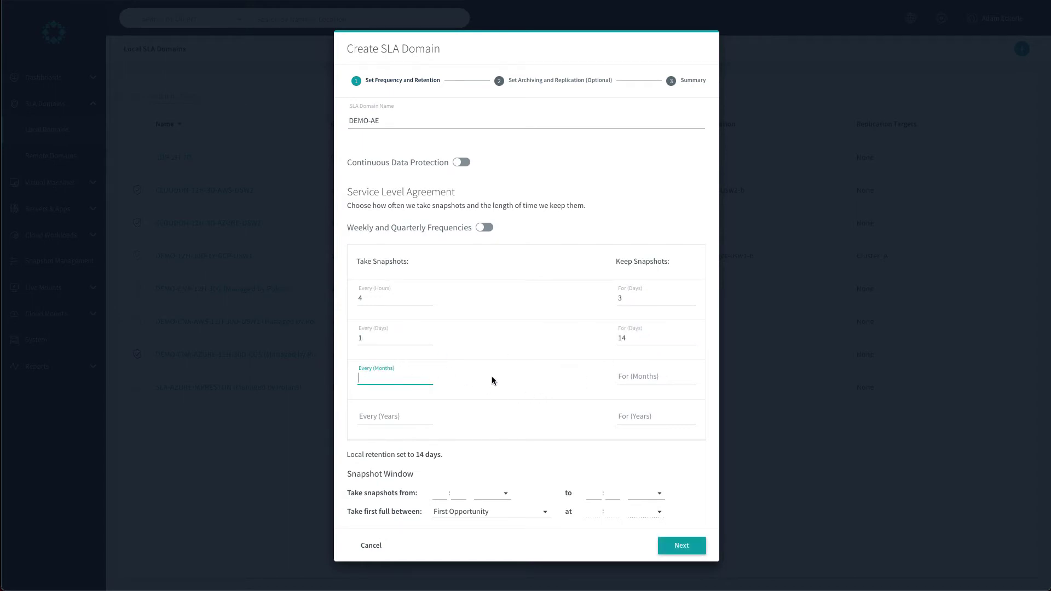
pyautogui.write('1')
pyautogui.press('Tab')
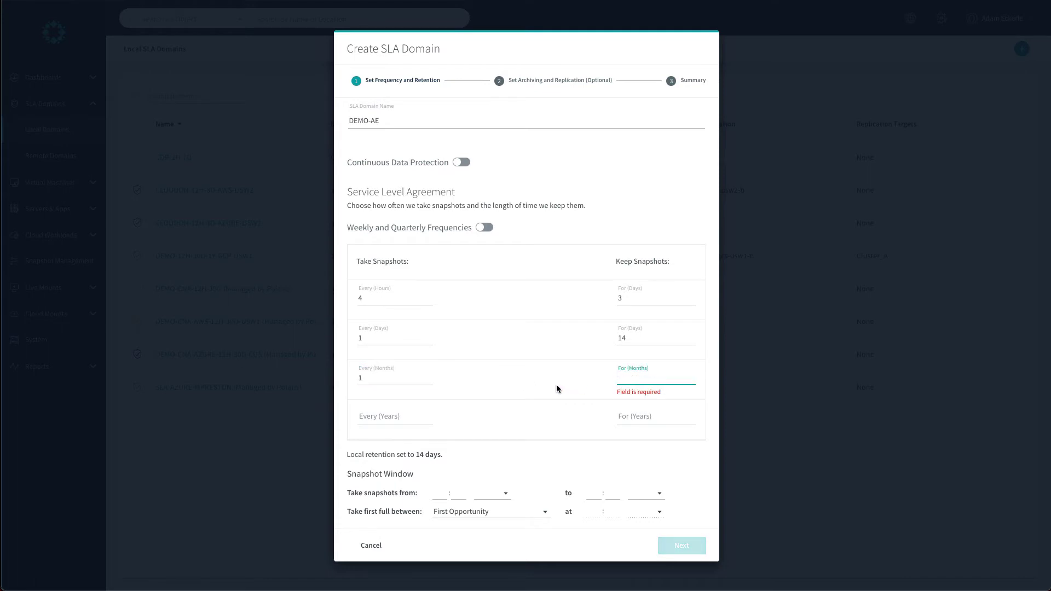
pyautogui.write('12')
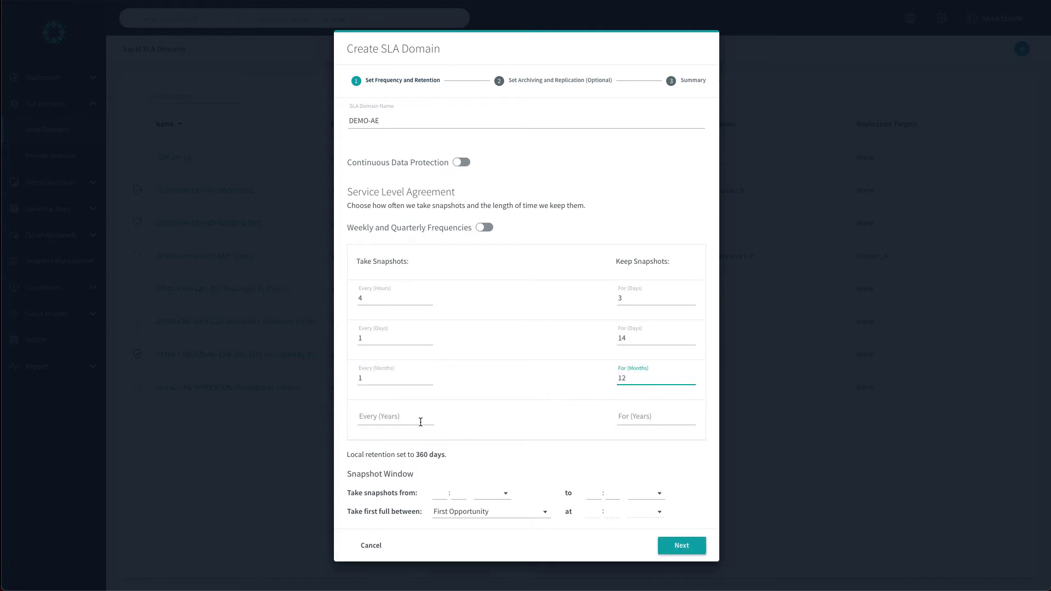
pyautogui.click(420, 423)
pyautogui.write('1')
pyautogui.click(634, 418)
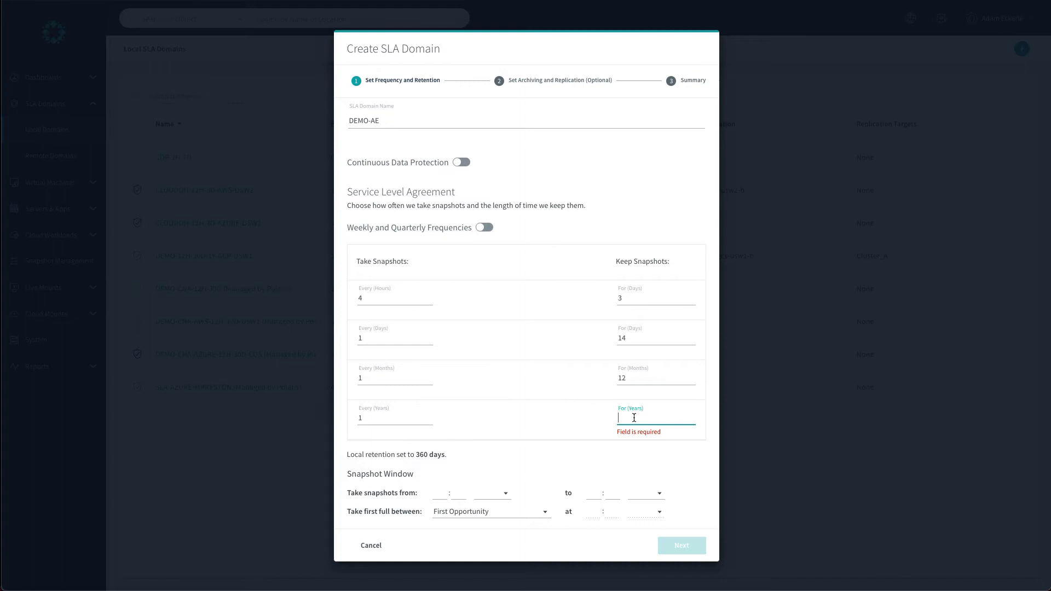
pyautogui.write('7')
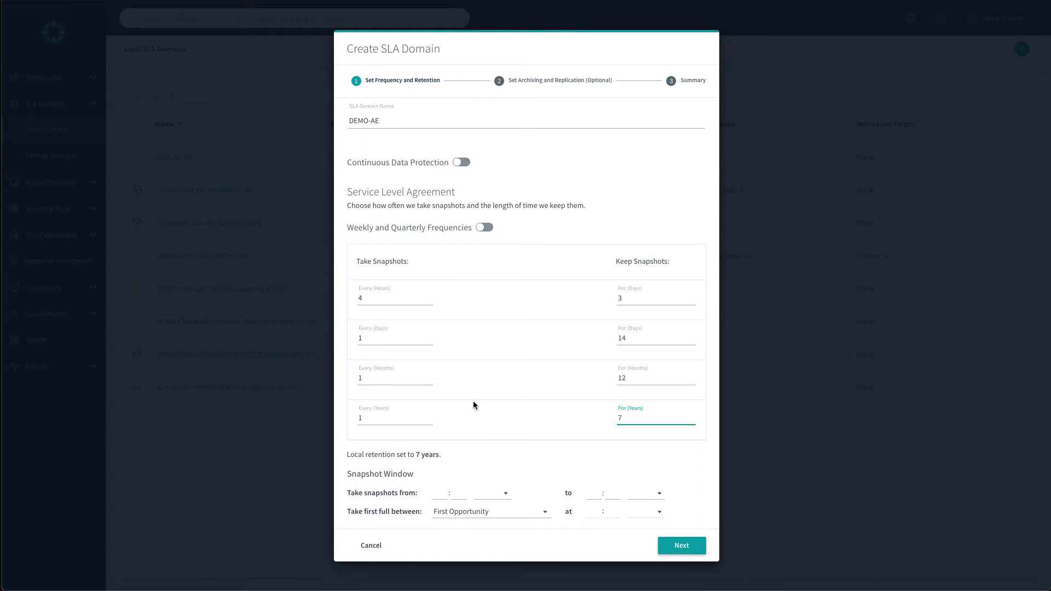
# Step: Clear the 4-hour frequency and 3-day retention, keeping First Opportunity for the first full
pyautogui.moveTo(371, 299); pyautogui.dragTo(346, 303)
pyautogui.press('BackSpace')
pyautogui.moveTo(621, 298); pyautogui.dragTo(609, 300)
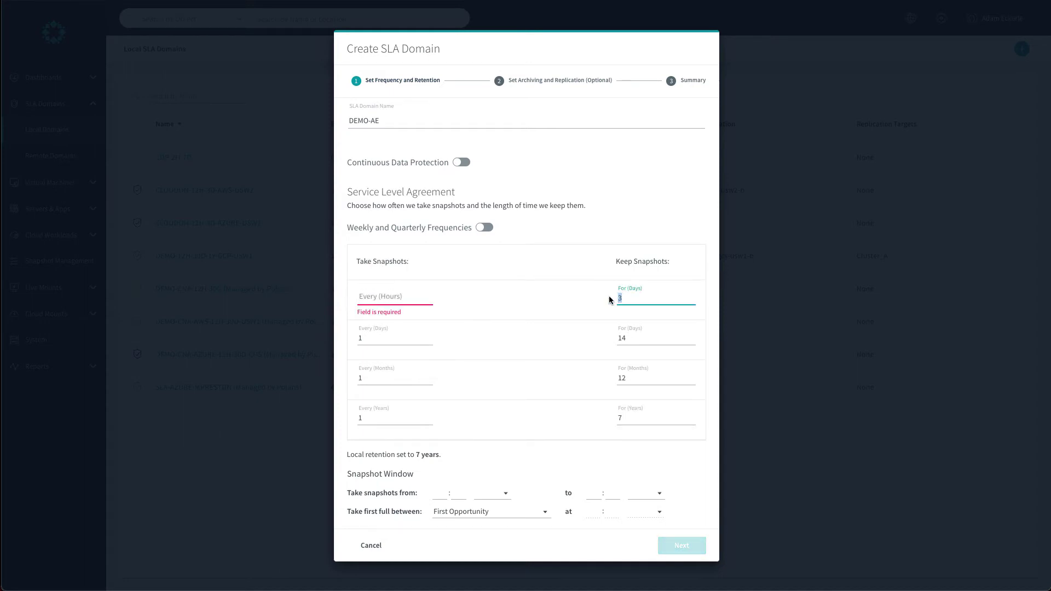
pyautogui.press('BackSpace')
pyautogui.click(497, 438)
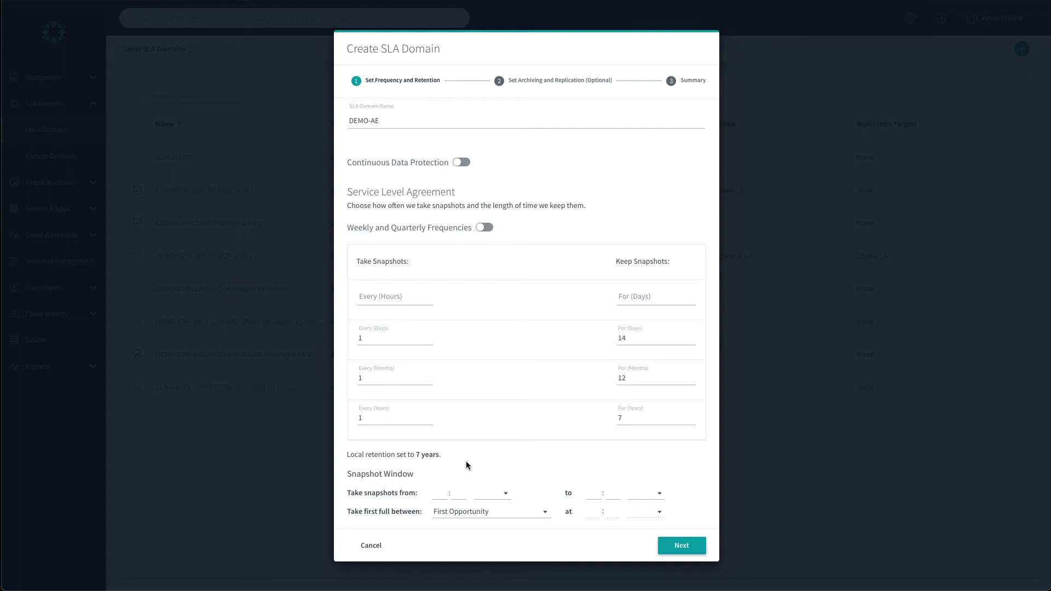
pyautogui.click(546, 513)
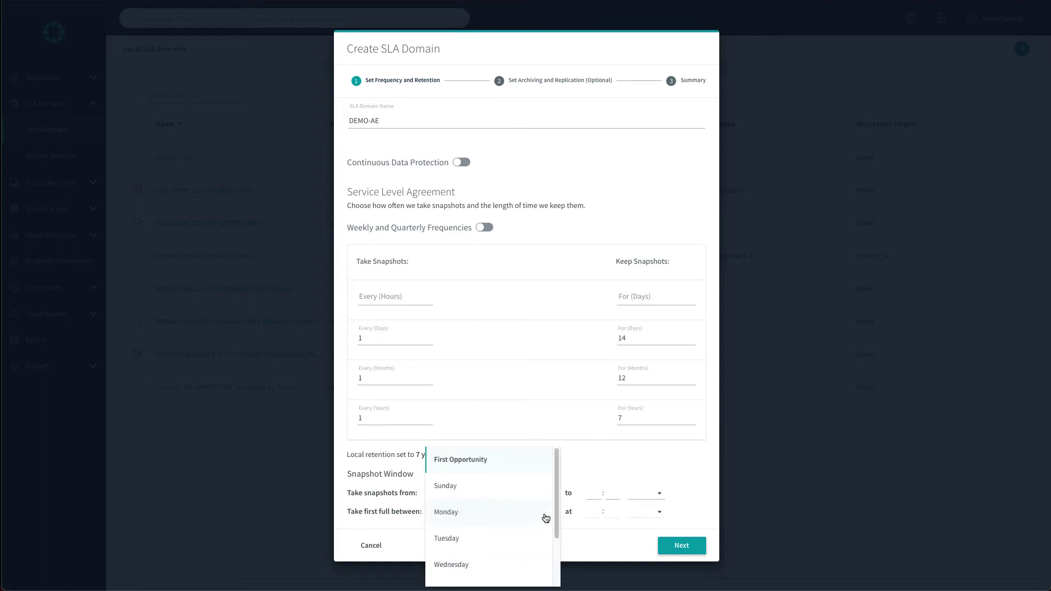
pyautogui.click(599, 455)
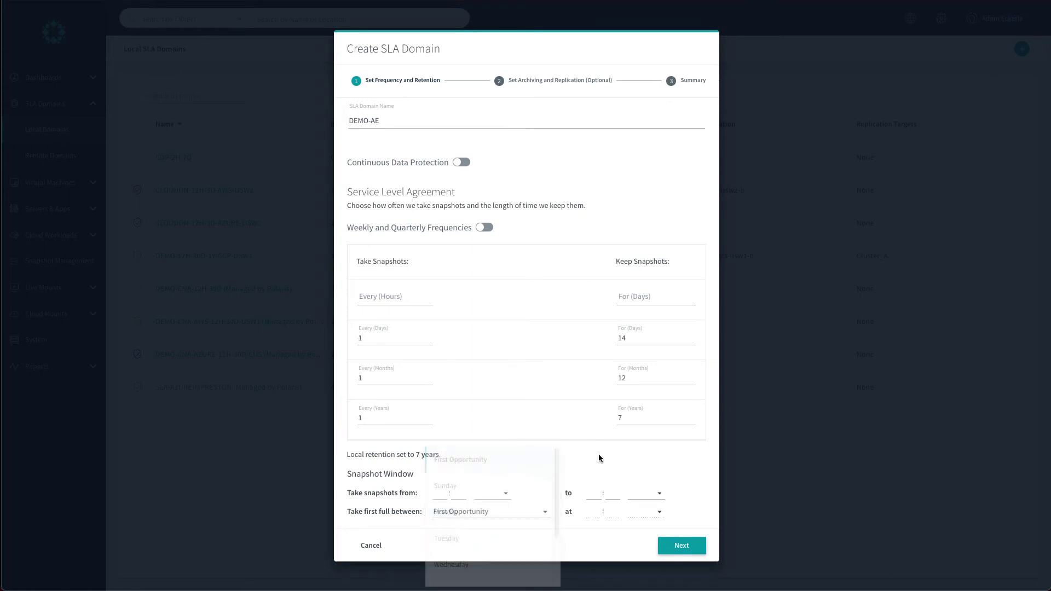
# Step: Advance the wizard to the Set Archiving and Replication step
pyautogui.click(678, 552)
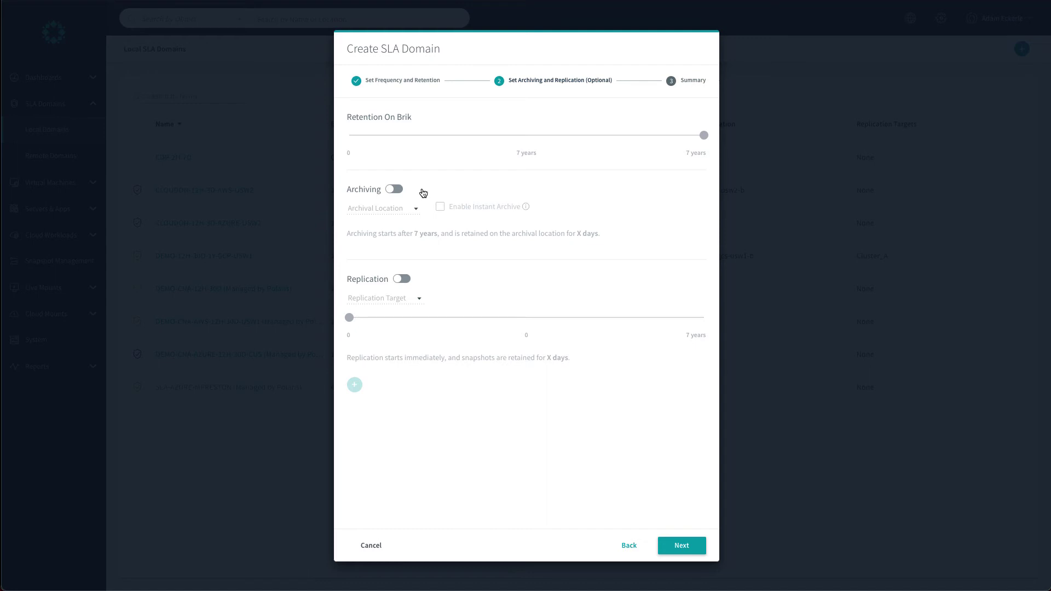
# Step: Enable archiving and lower on-Brik retention to 1 year, leaving 6 years archived
pyautogui.click(395, 189)
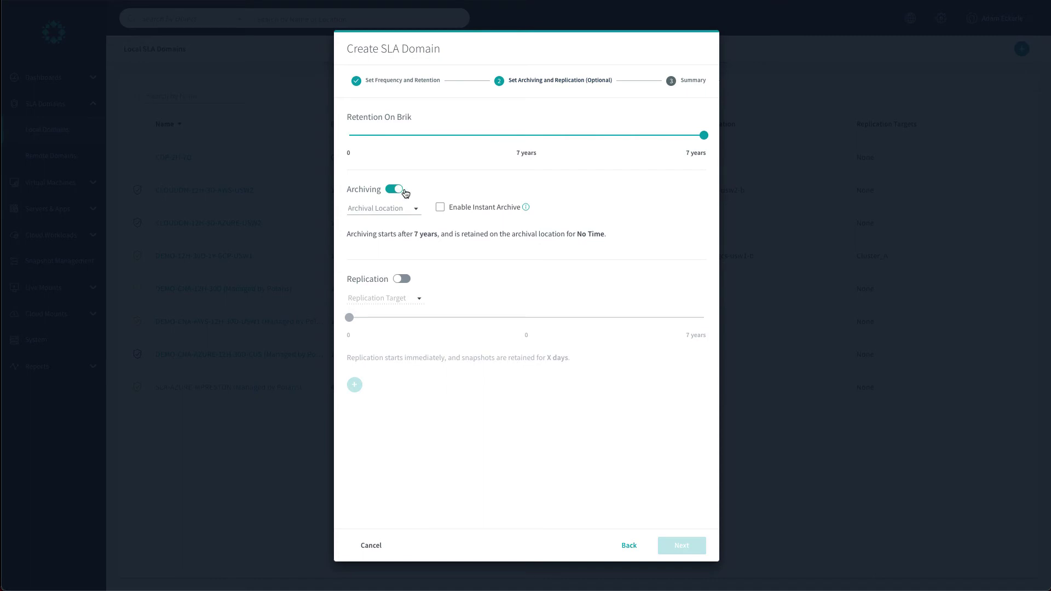
pyautogui.click(703, 137)
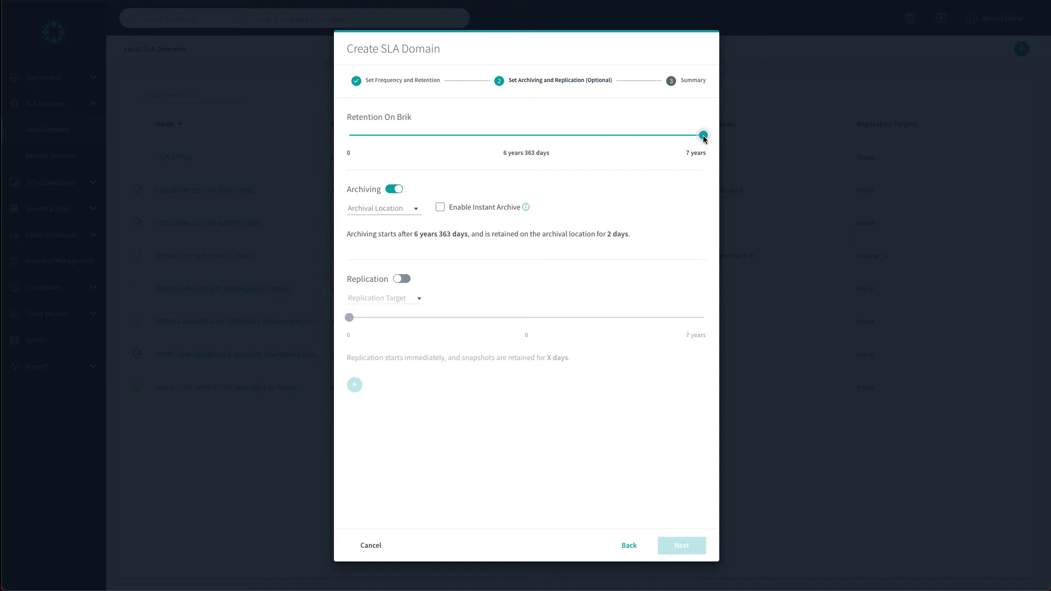
pyautogui.moveTo(704, 139); pyautogui.dragTo(399, 142)
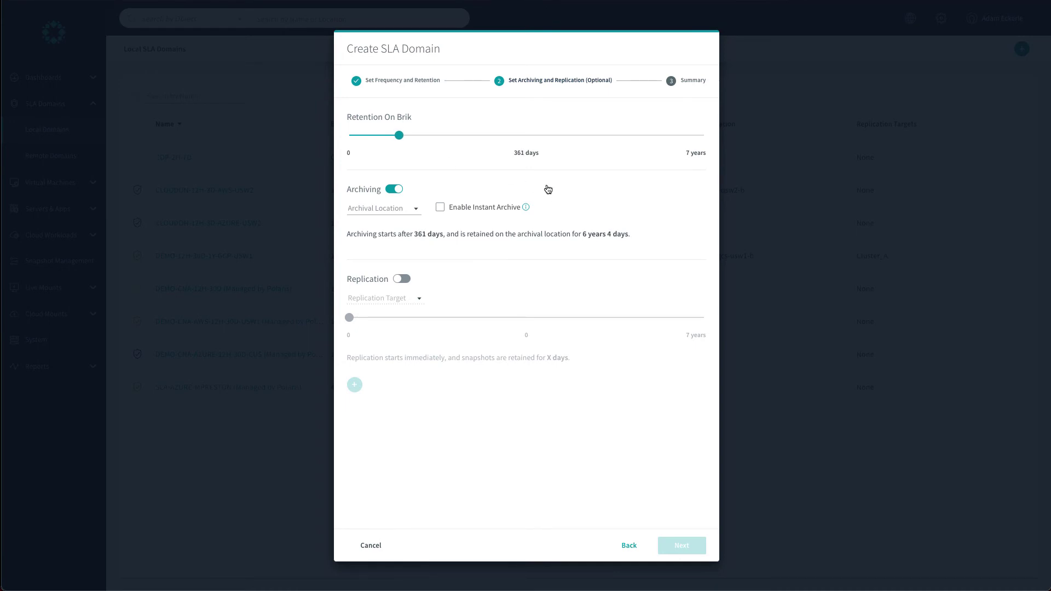
pyautogui.press('Right')
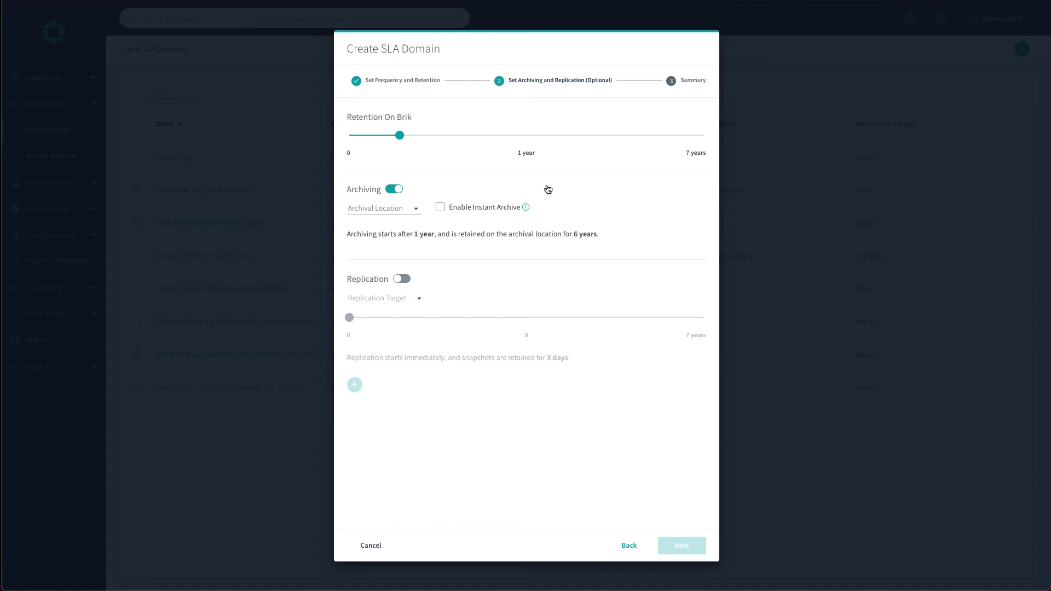
pyautogui.click(418, 214)
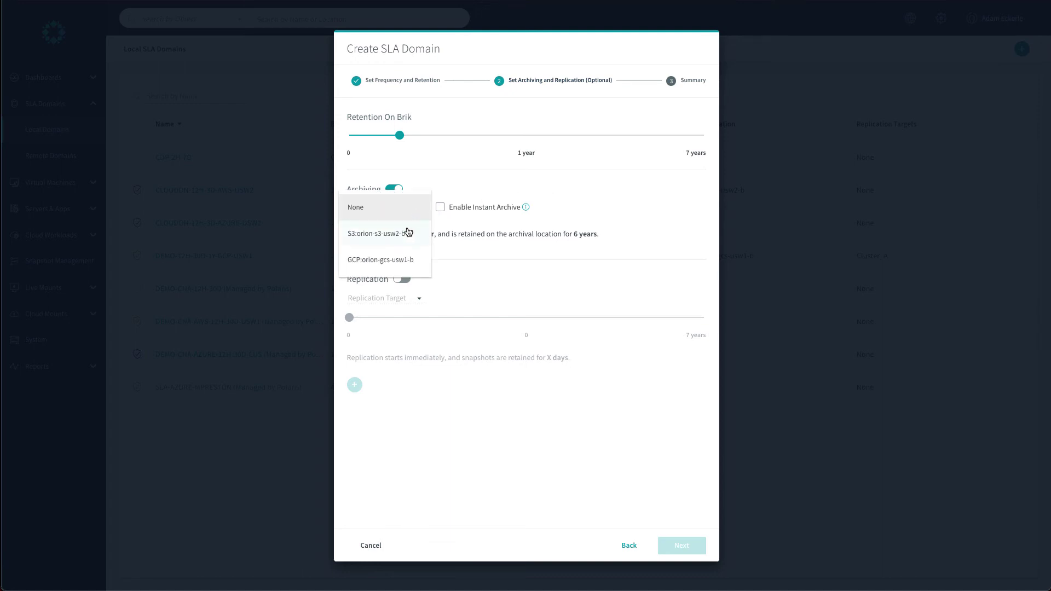
# Step: Choose S3:orion-s3-usw2-b as the archival location
pyautogui.click(403, 234)
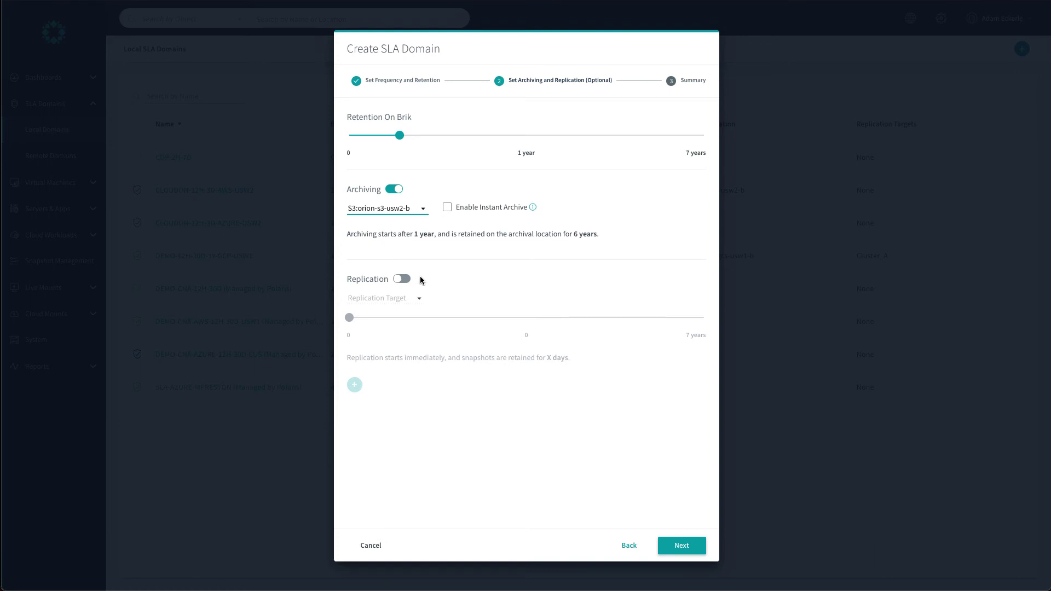
# Step: Enable replication to Cluster_A and keep replicated snapshots for 120 days
pyautogui.click(400, 278)
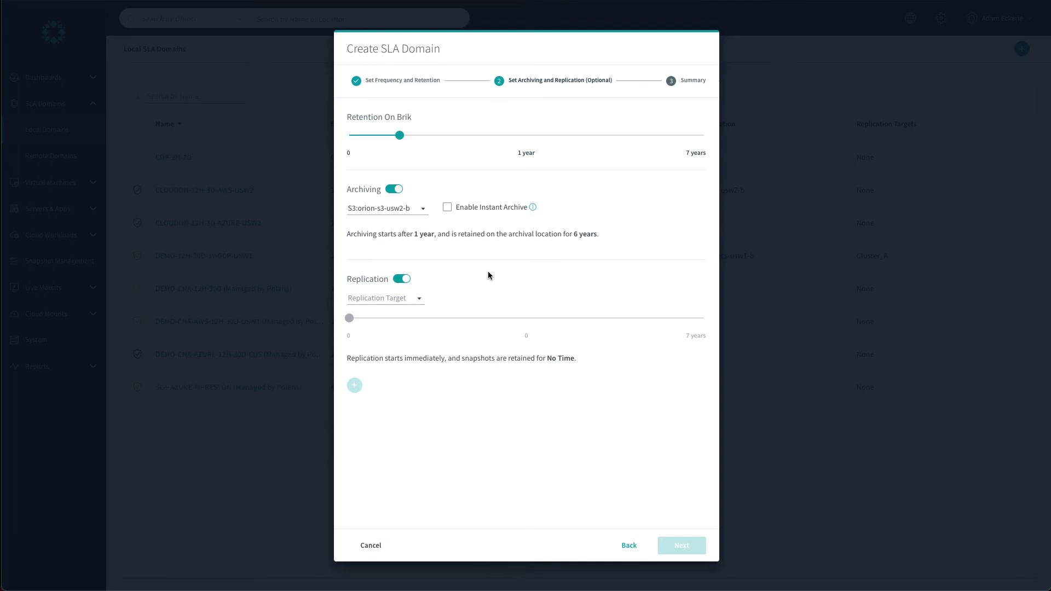
pyautogui.click(415, 299)
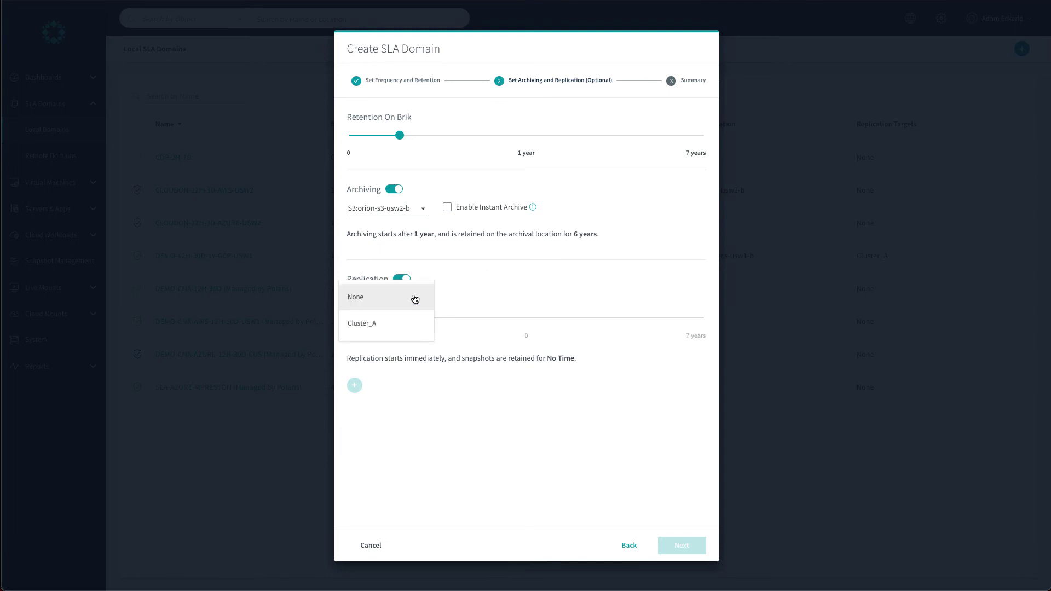
pyautogui.click(408, 335)
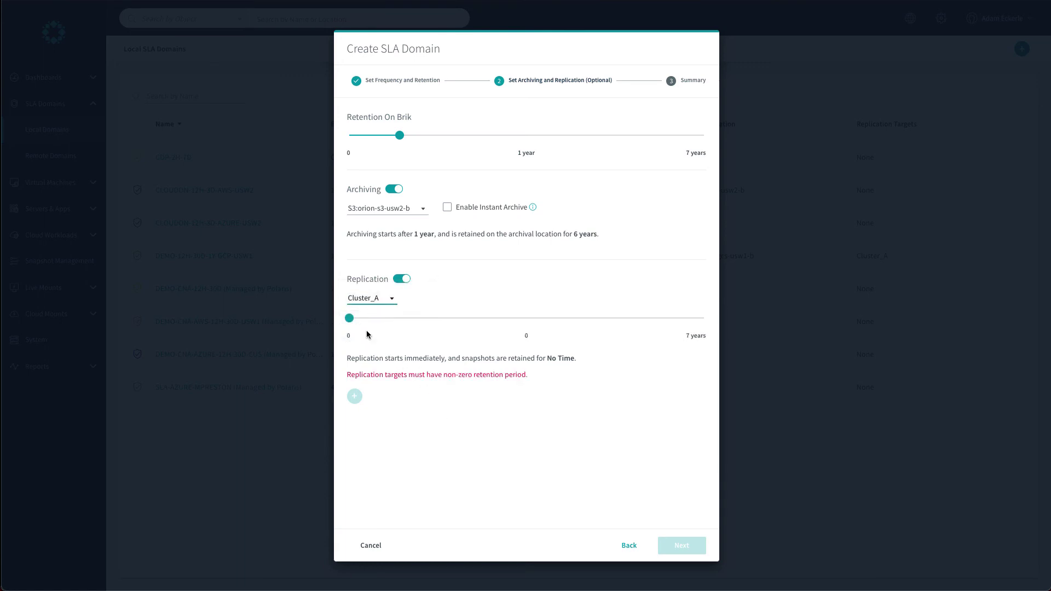
pyautogui.moveTo(351, 323); pyautogui.dragTo(399, 323)
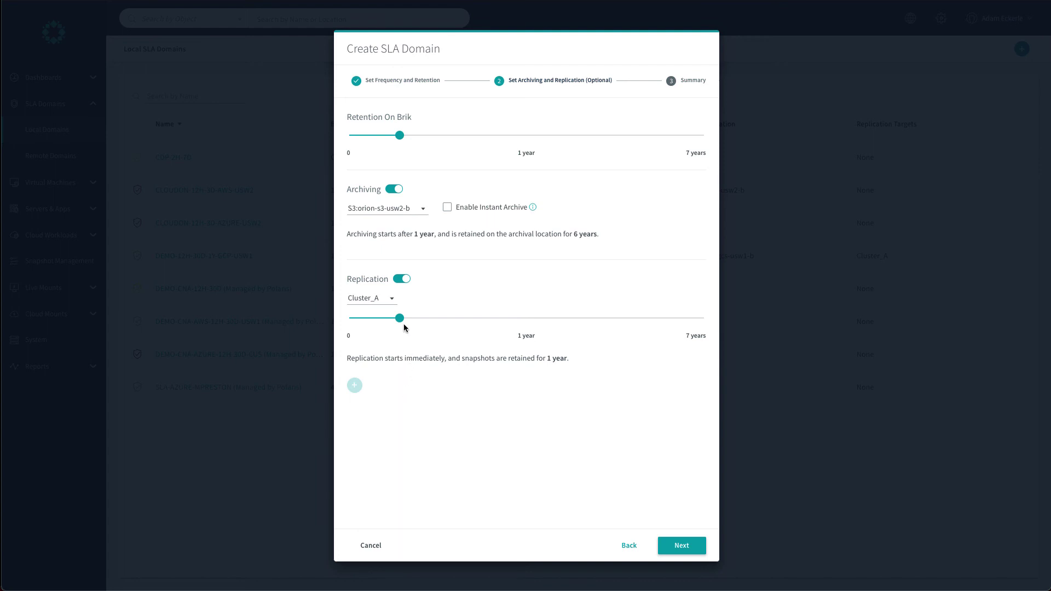
pyautogui.moveTo(401, 319); pyautogui.dragTo(367, 323)
# Step: Go back and change yearly snapshot retention from 7 to 5 years, then return
pyautogui.click(615, 543)
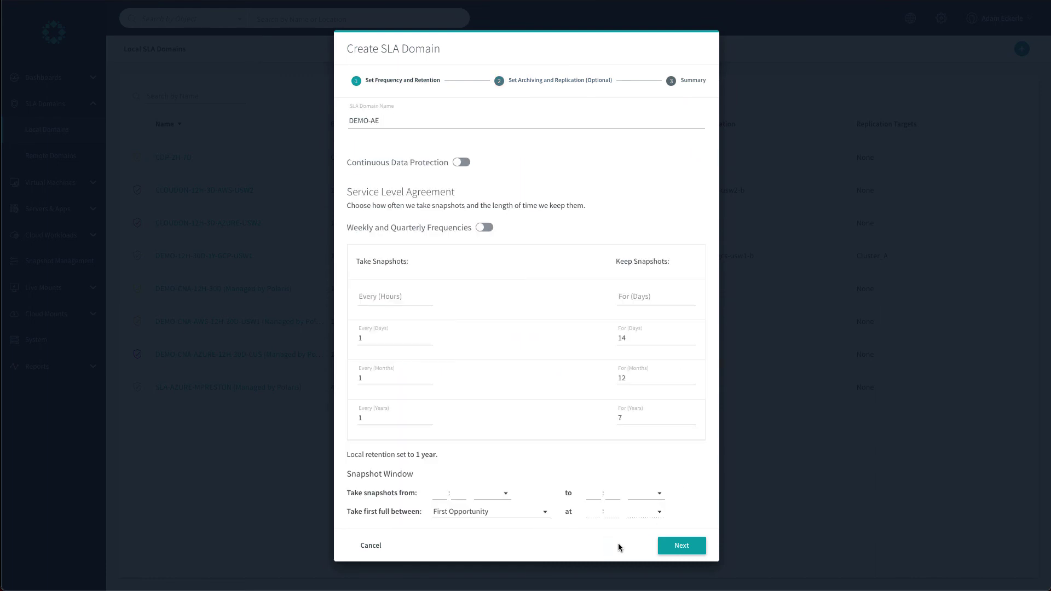
pyautogui.doubleClick(629, 420)
pyautogui.write('5')
pyautogui.click(598, 462)
pyautogui.click(676, 546)
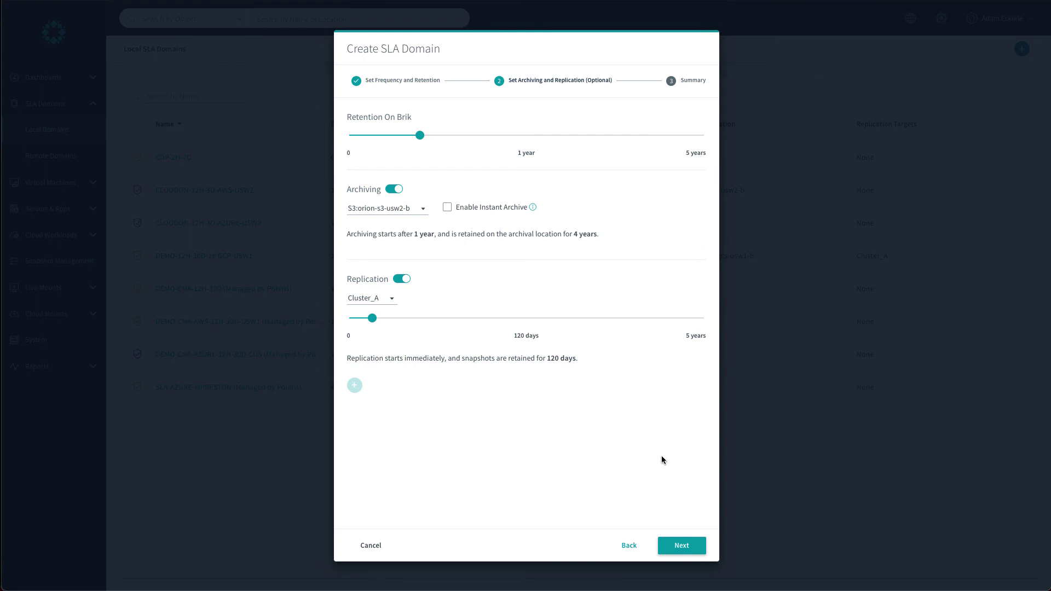
# Step: Review the DEMO-AE summary and create the SLA domain
pyautogui.click(688, 548)
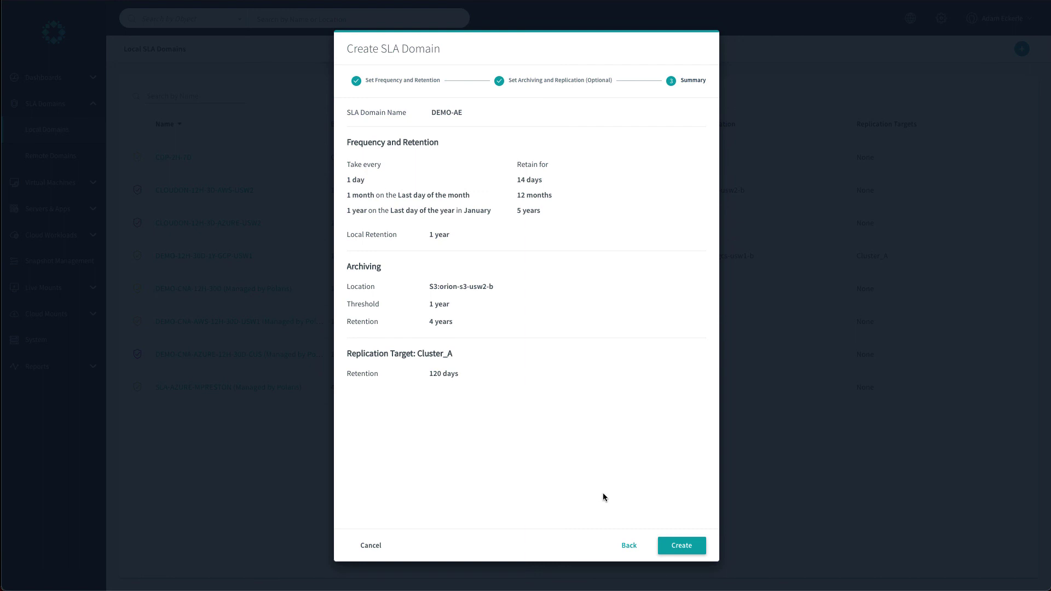
pyautogui.click(679, 546)
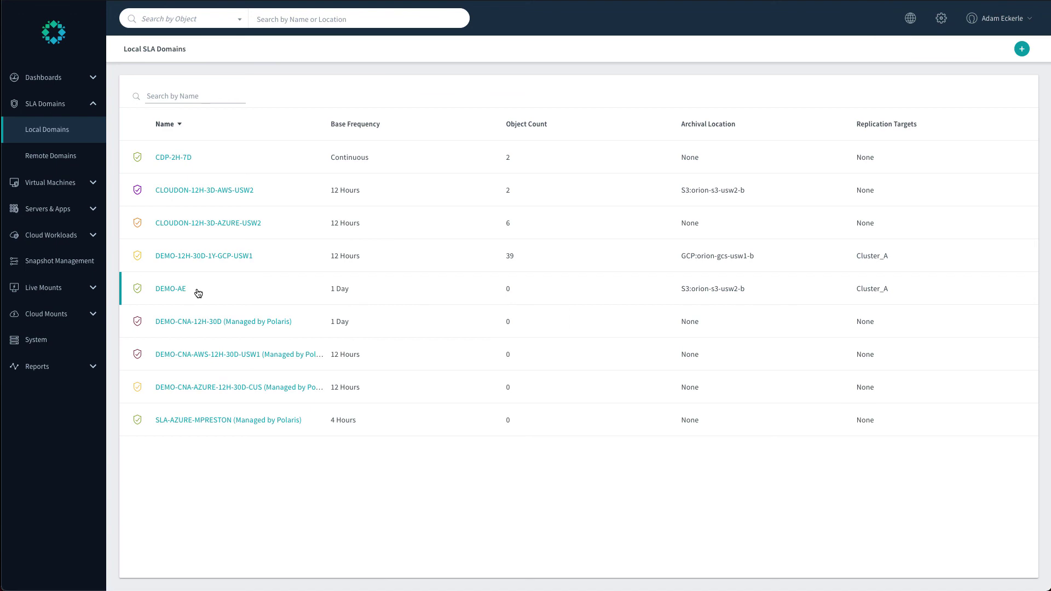
# Step: Show the Remote SLA Domains list, with MGMT-12H-30D-1Y-AWS-USW1 from Cluster_A at 10-day replication retention
pyautogui.click(54, 157)
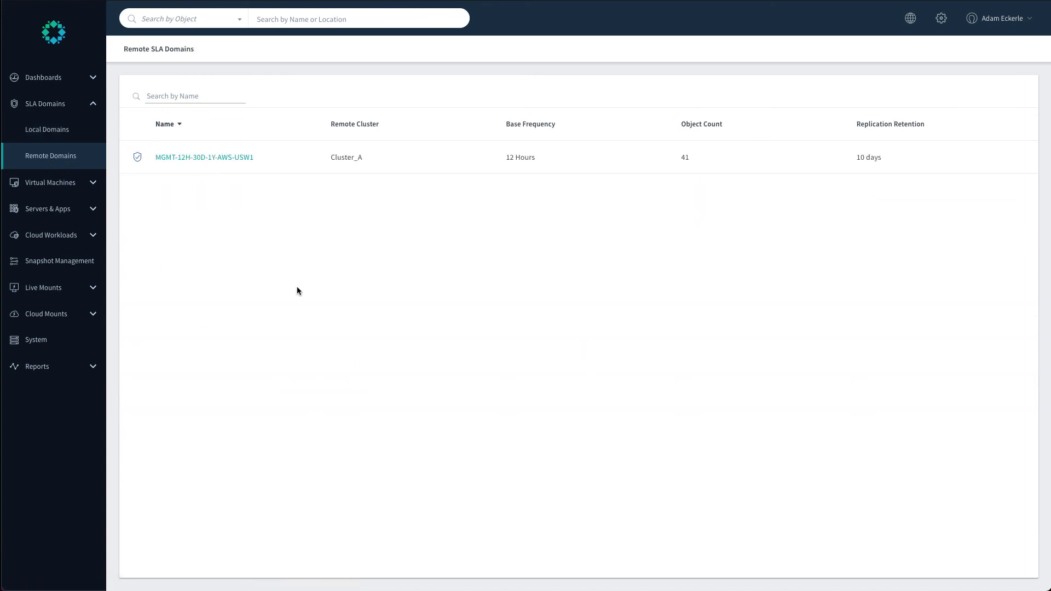